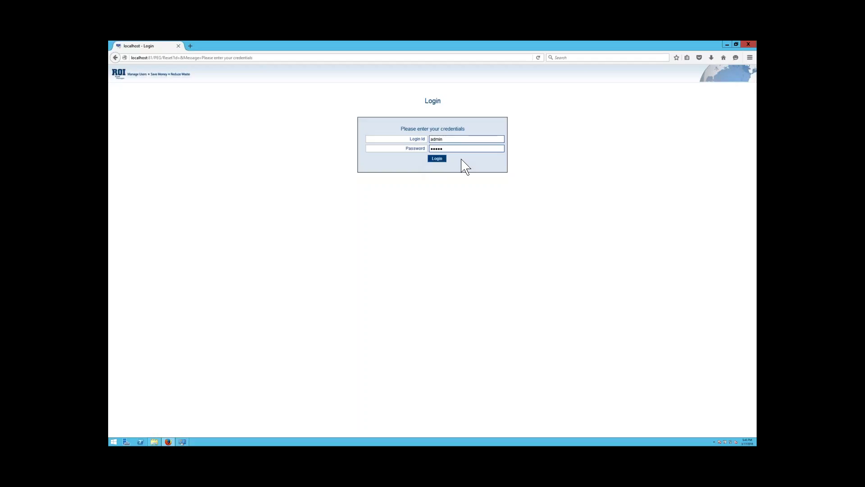
Log in and start a new LDAP integration record under Users & Security.
click(431, 159)
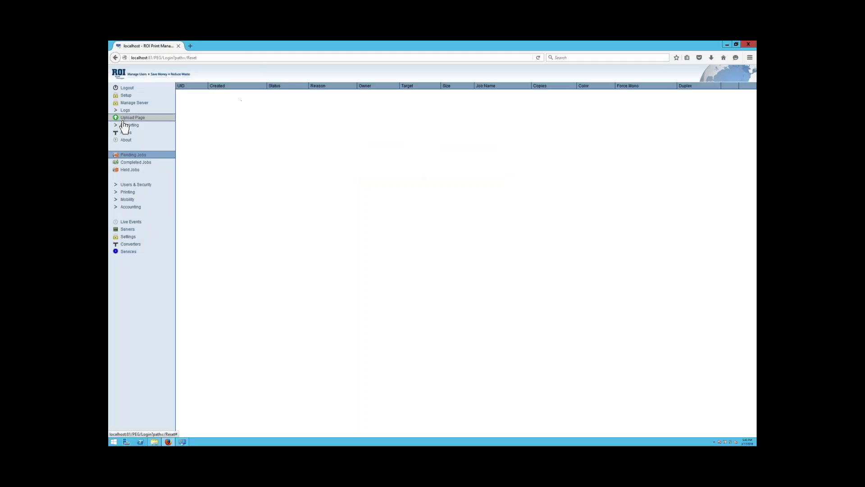
click(117, 185)
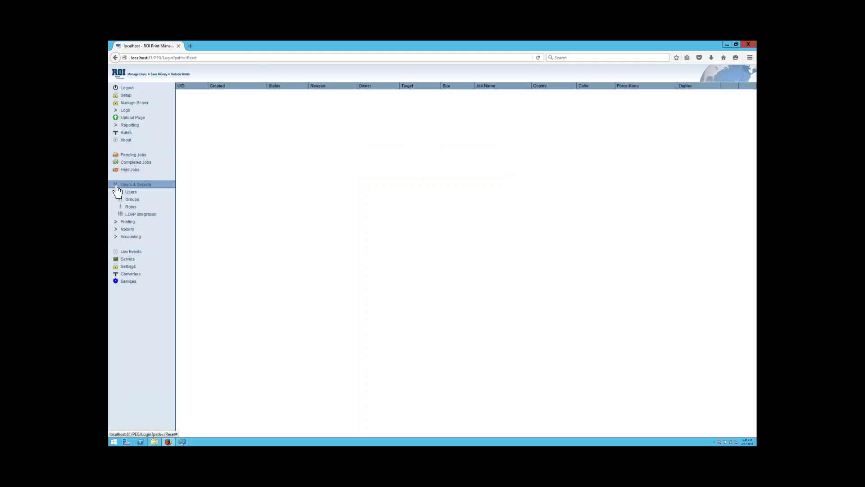
click(141, 215)
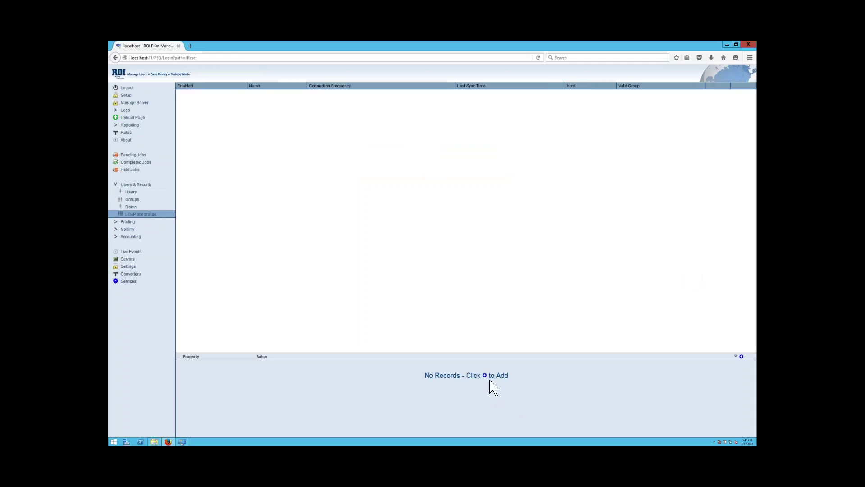
click(742, 356)
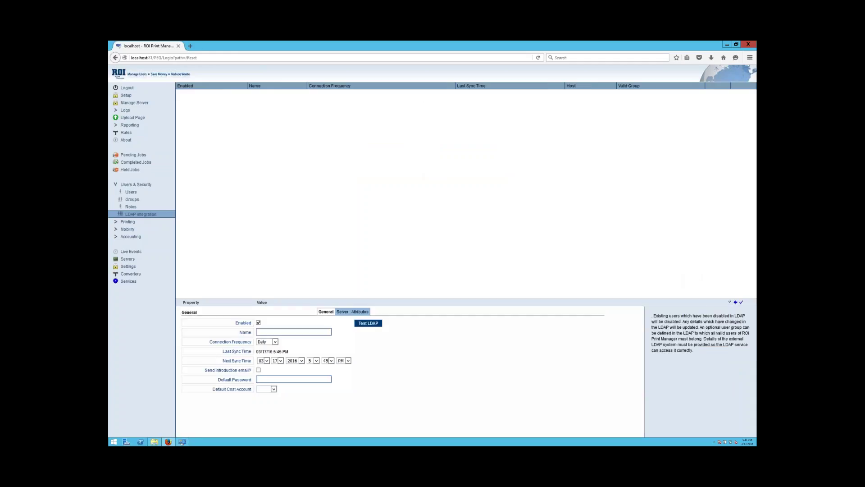
Name the new LDAP instance AD Domain.
click(278, 331)
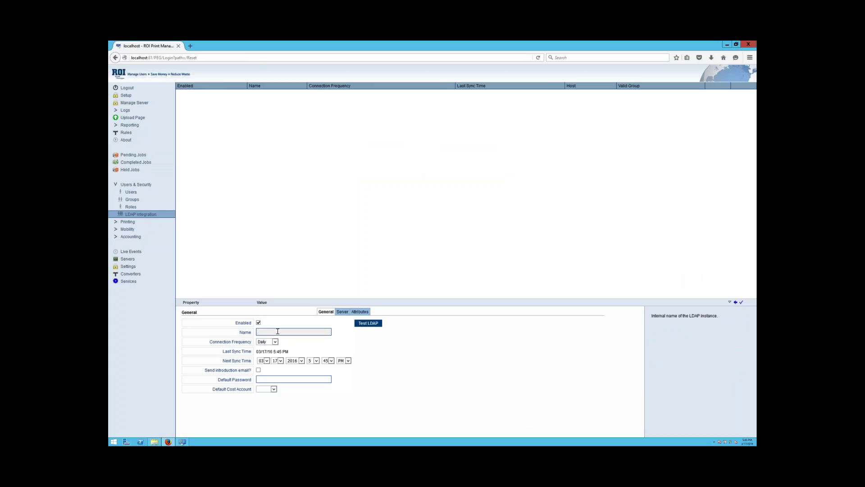
text(AD)
key(Down)
key(Return)
Keep the connection frequency at Daily, leave the default password blank and set the default cost account to Default.
mouse_move(275, 341)
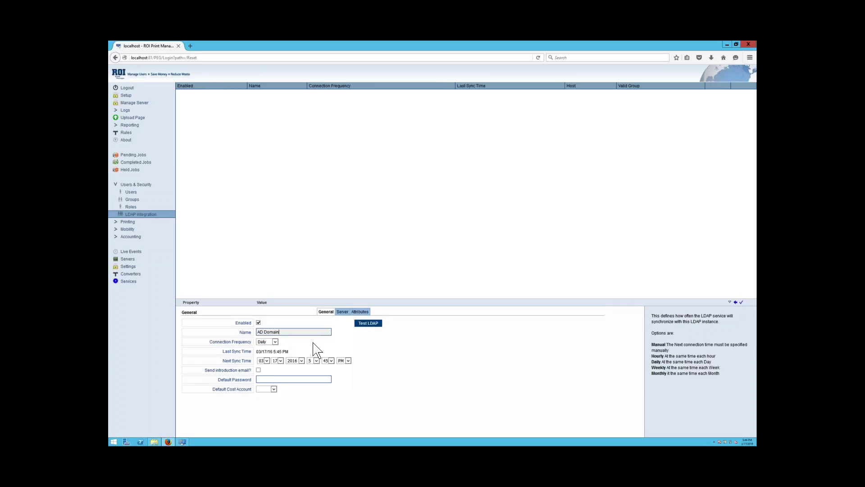
click(275, 342)
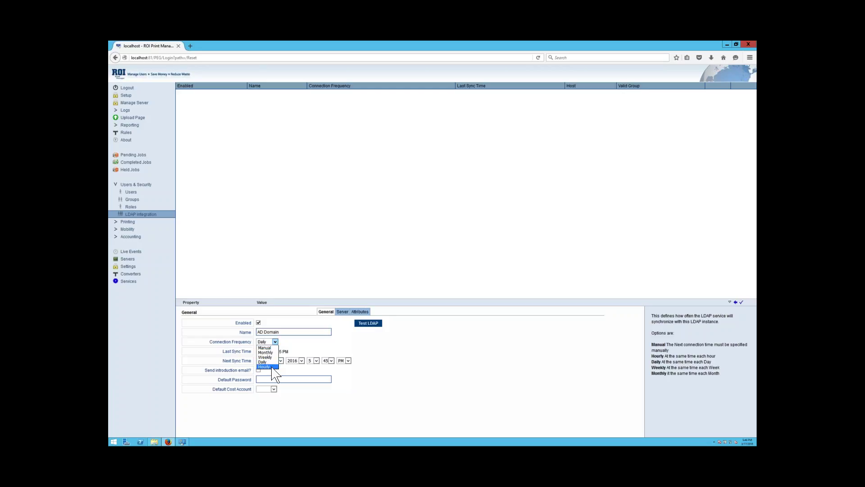
key(Escape)
click(292, 379)
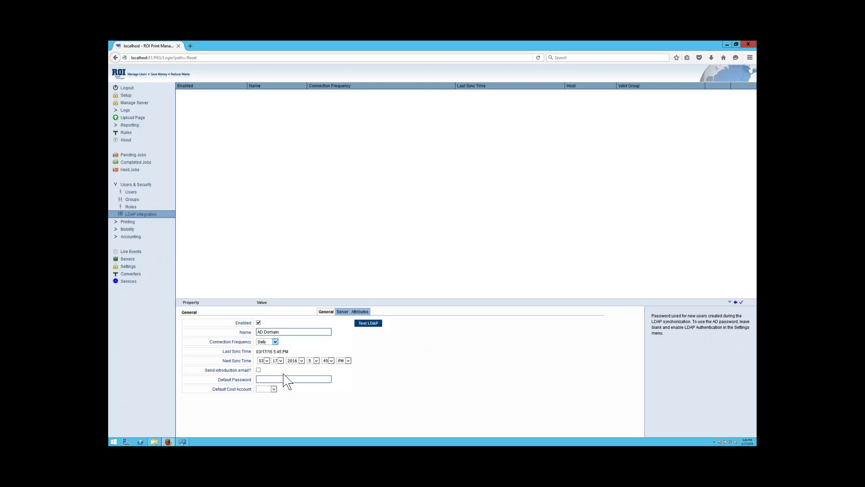
mouse_move(256, 370)
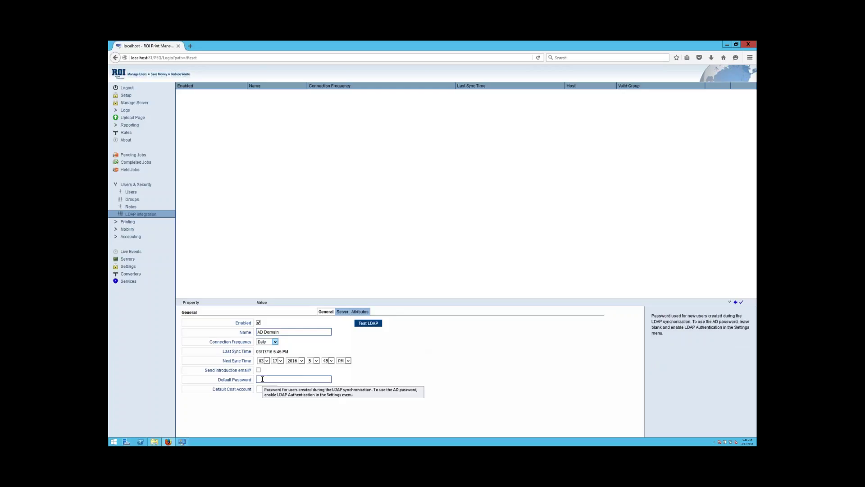
click(274, 389)
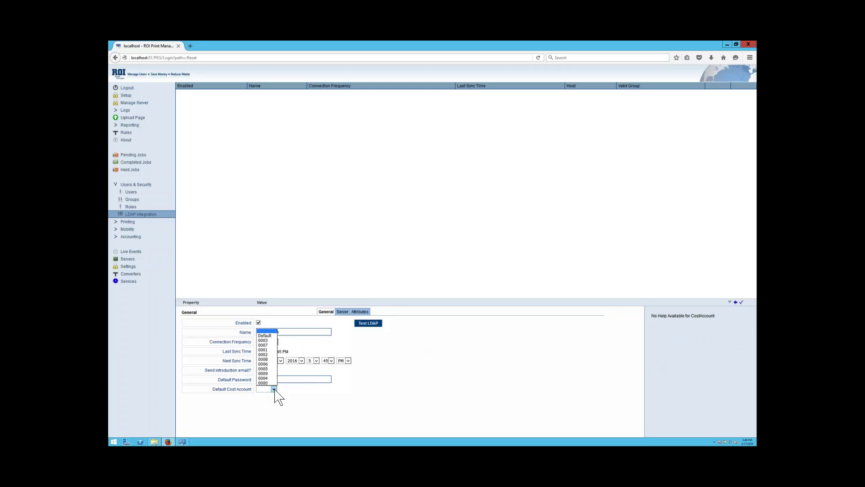
click(272, 335)
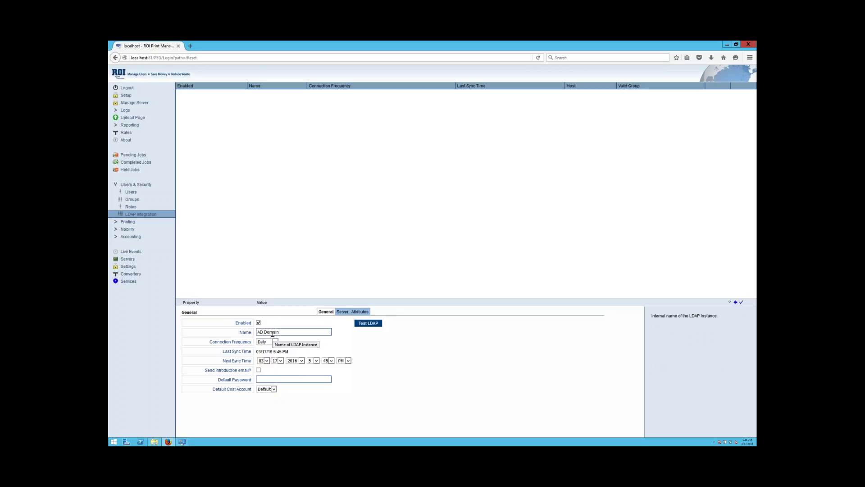
Set the LDAP server host to 192.168.1.200 in the server settings.
click(344, 312)
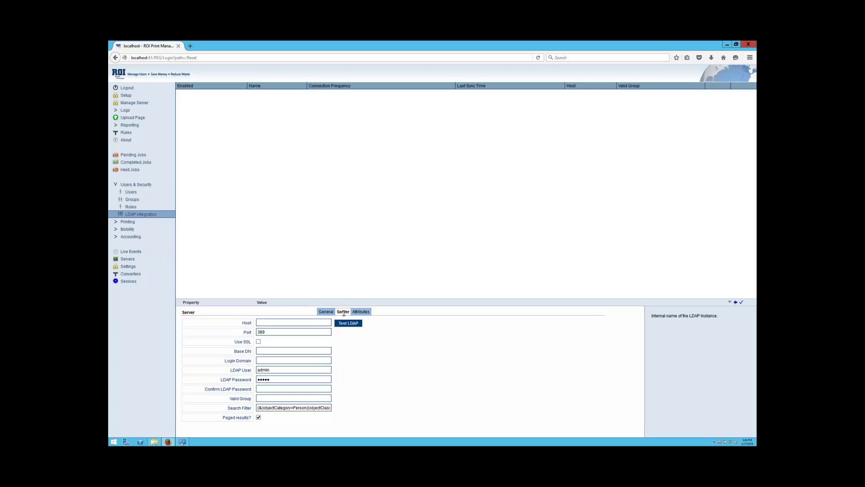
click(298, 324)
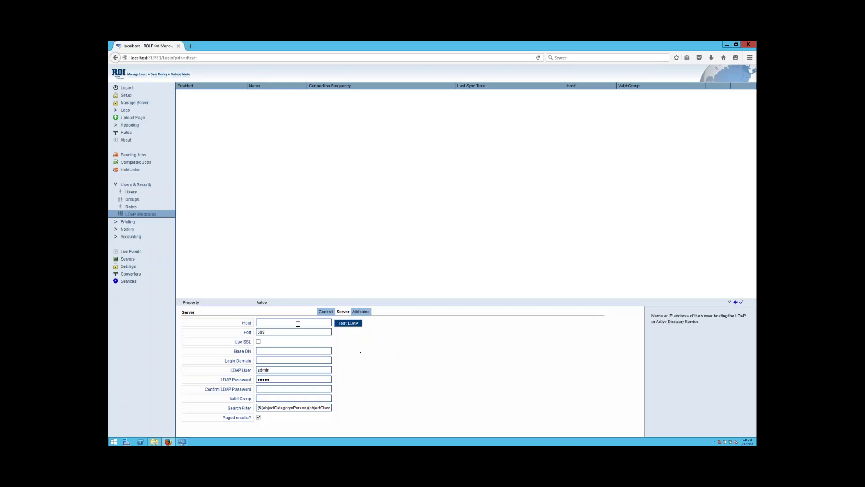
click(296, 324)
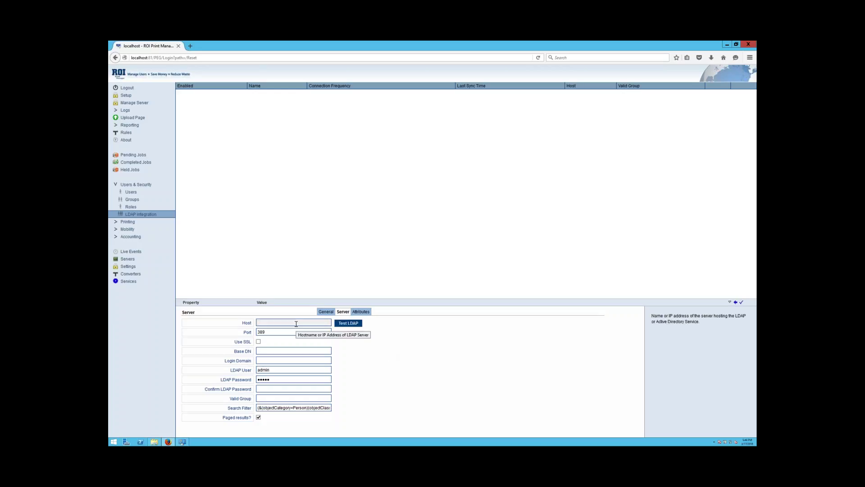
text(19)
key(Down)
key(Return)
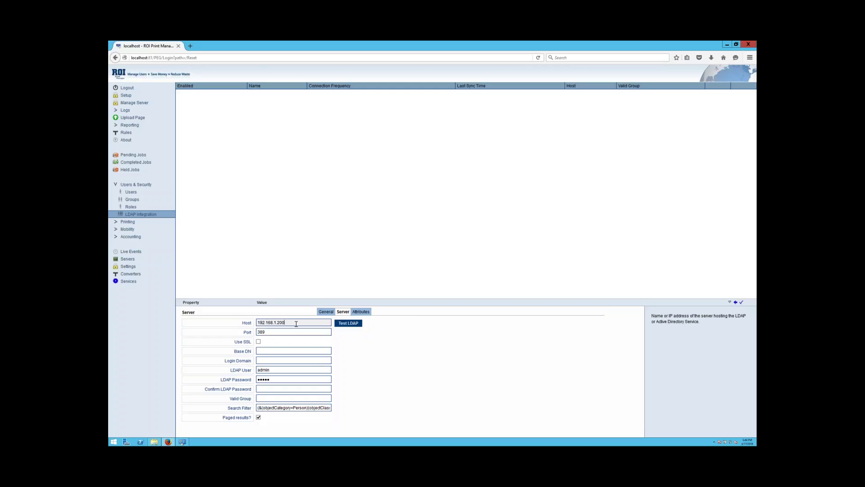
Set the Base DN to dc=patest,dc=local.
click(262, 352)
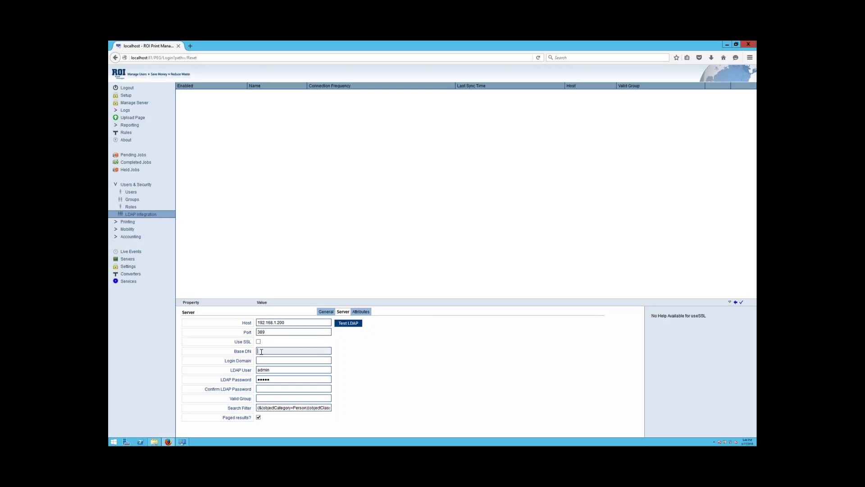
text(dc)
key(Down)
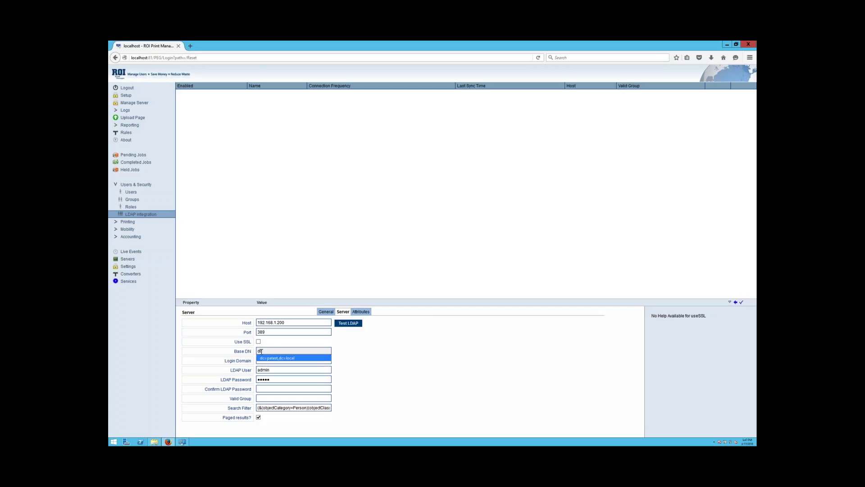
key(Return)
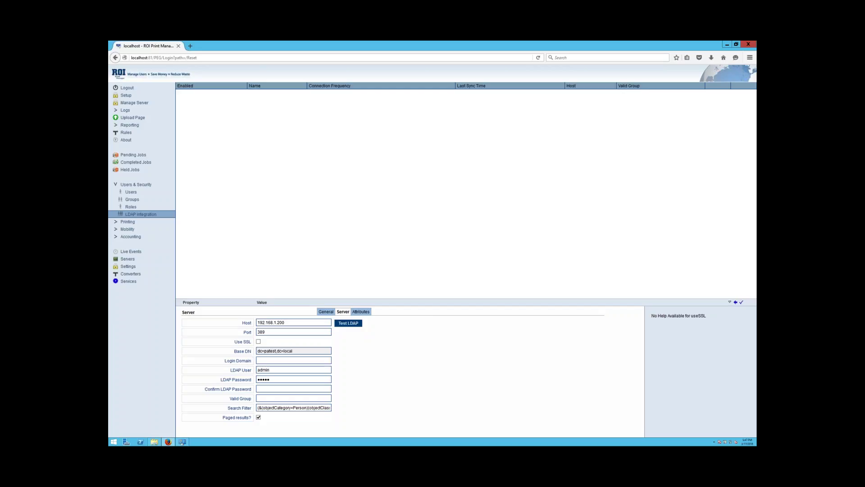
Leave the login domain blank and set the LDAP user to Administrator.
click(310, 361)
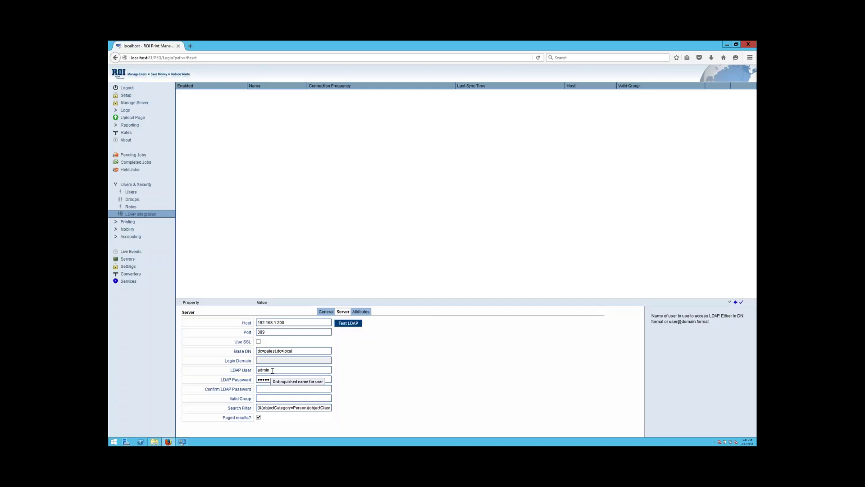
drag(273, 370, 251, 371)
text(Ad)
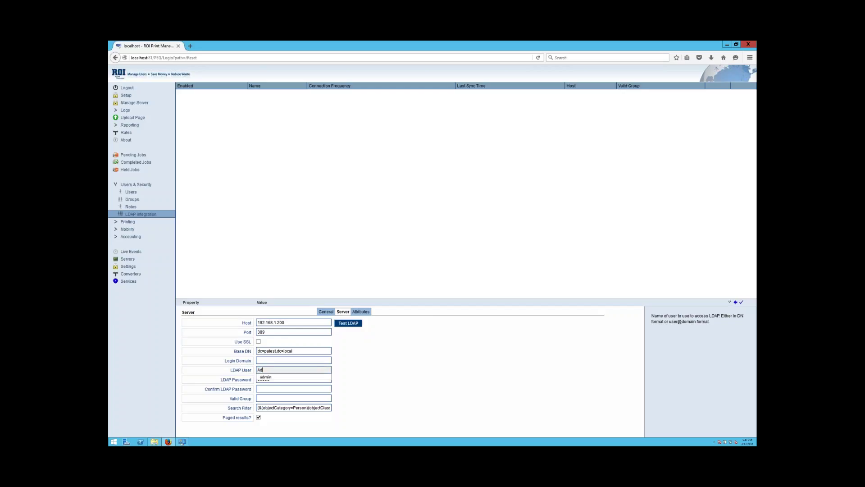
text(ministrator)
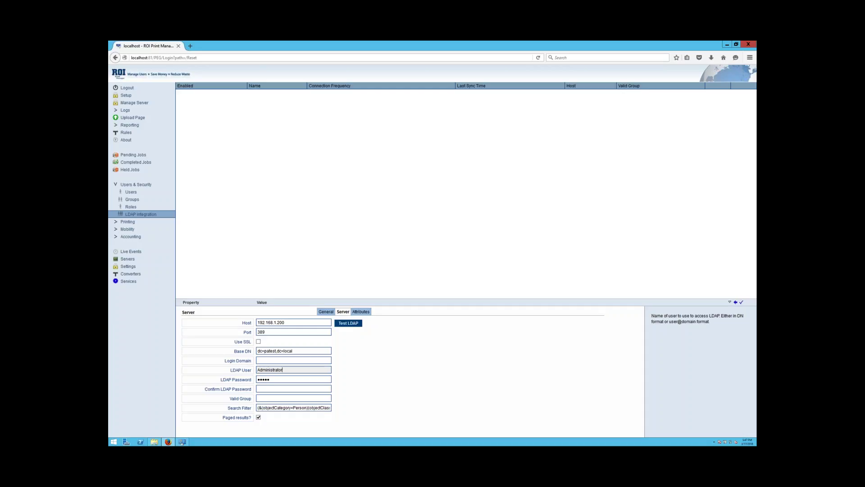
Replace the LDAP password with the account's password and enter the same password in the confirmation field.
click(280, 380)
double_click(280, 380)
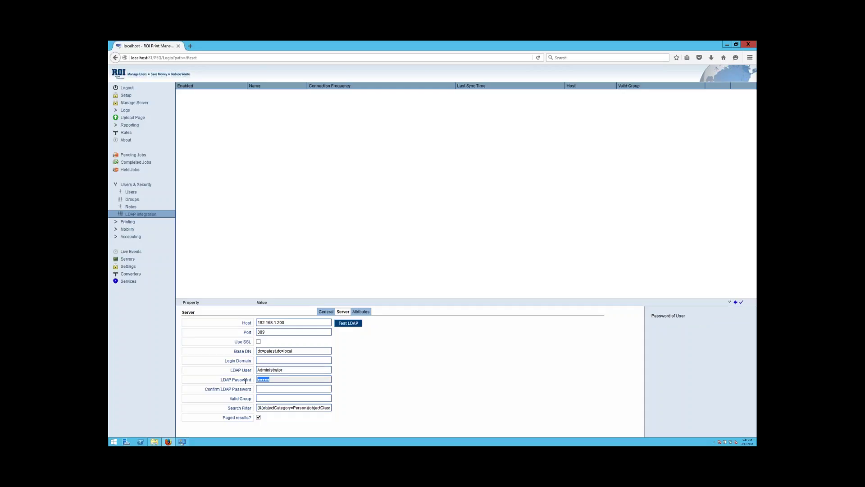
text(p)
text(••••)
click(270, 389)
text(•••)
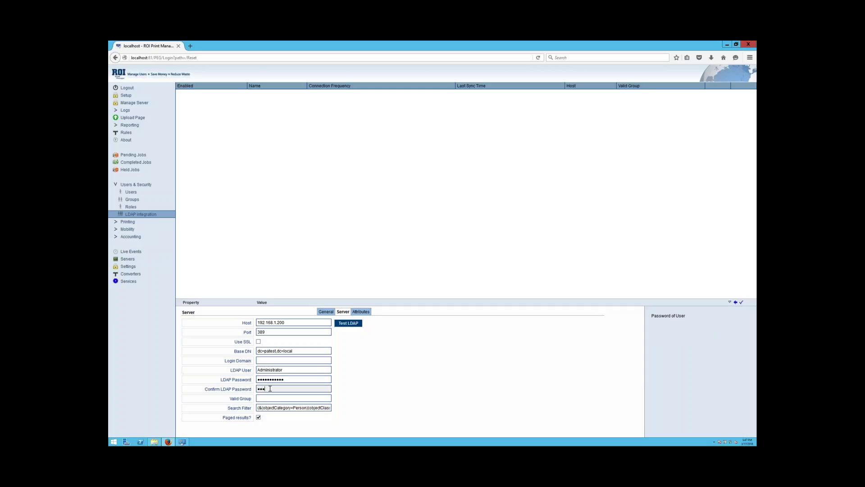
text(•••••••)
Test the LDAP connection with the entered server settings and dismiss the result.
click(270, 399)
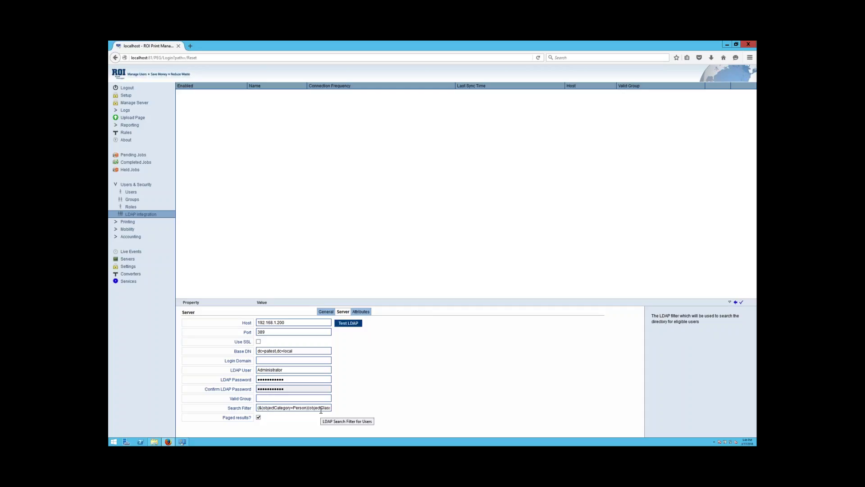
click(356, 325)
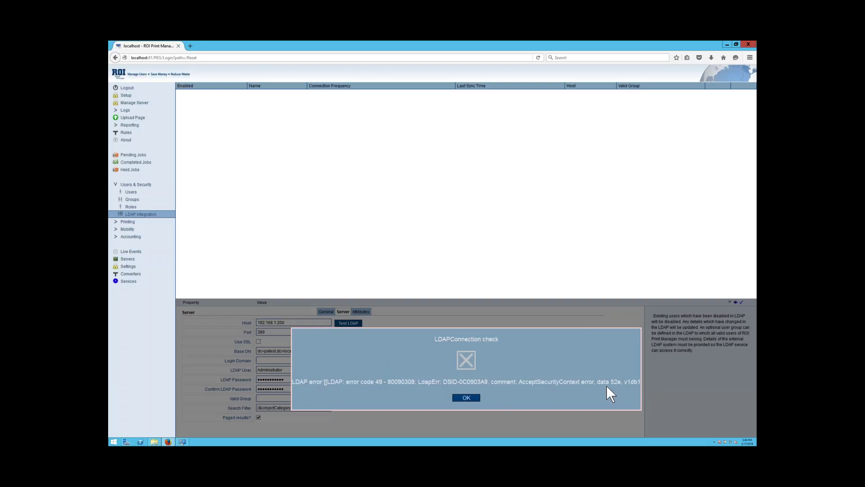
click(473, 398)
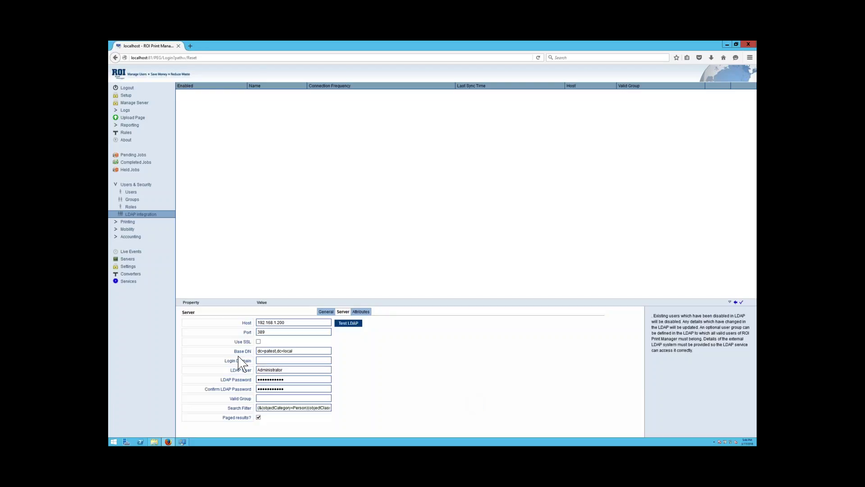
Prefix the LDAP user with the domain as PATEST\ and test the LDAP connection again.
click(258, 371)
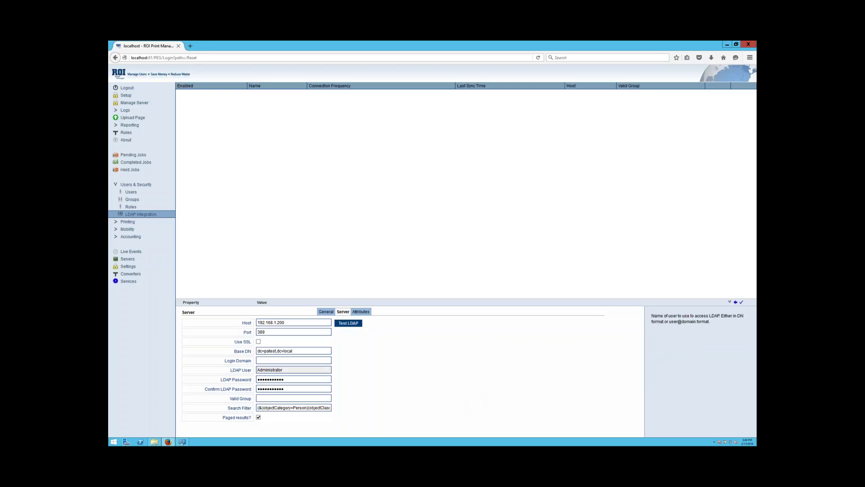
text(PATEST\)
click(344, 324)
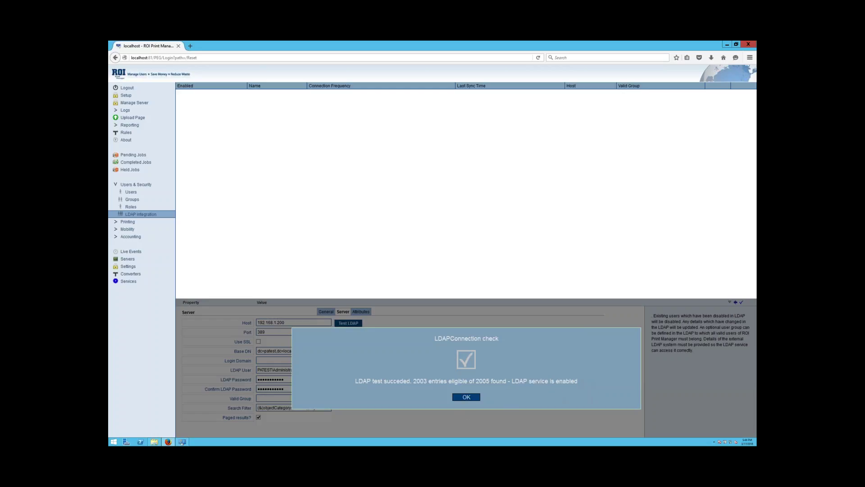
click(466, 398)
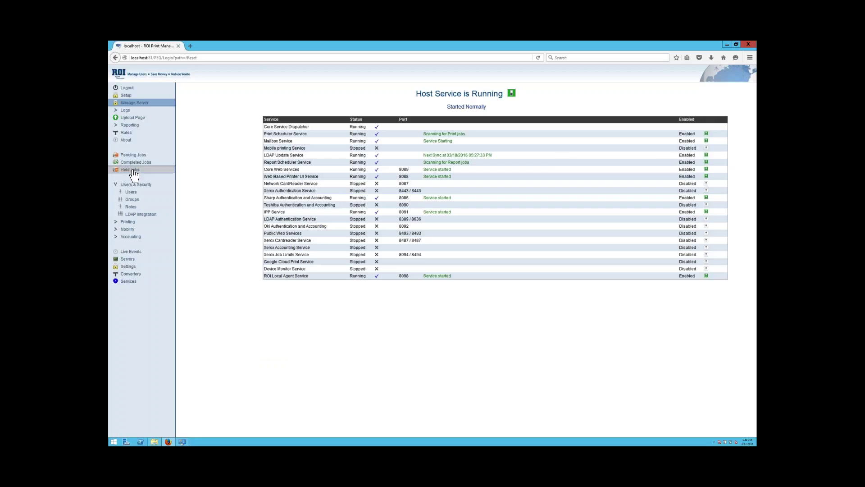
Return to LDAP Integration and run an immediate synchronisation of the AD Domain record.
click(138, 215)
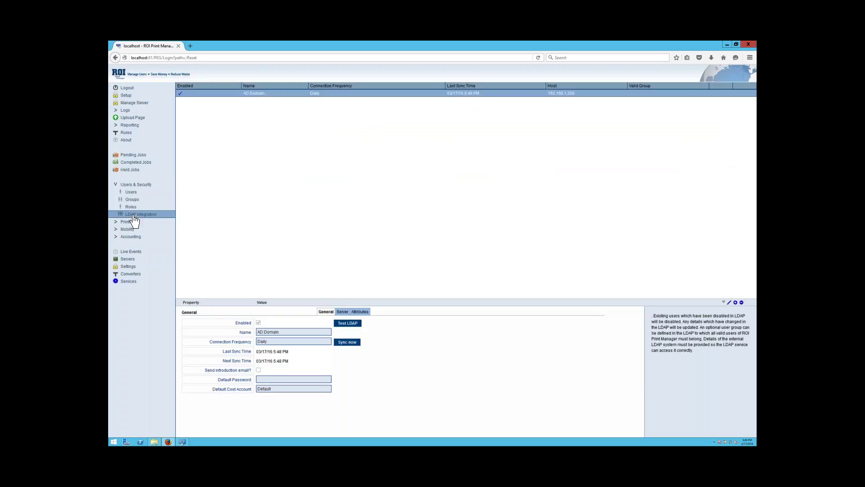
click(351, 347)
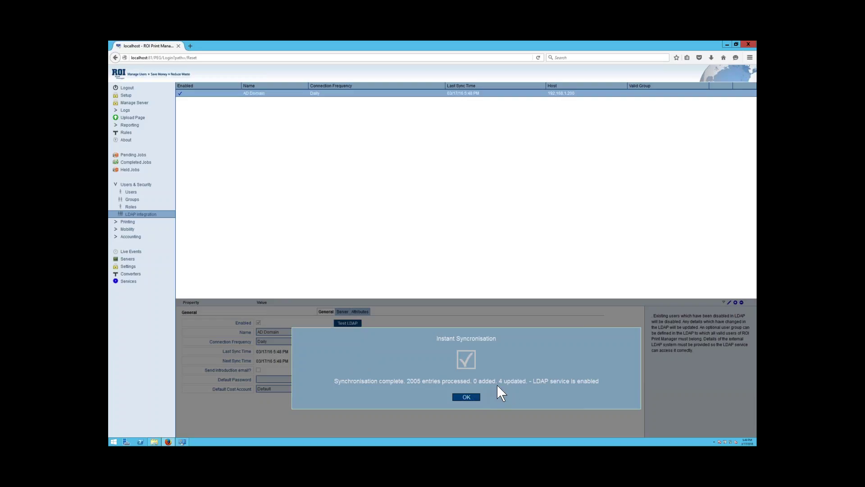
click(465, 399)
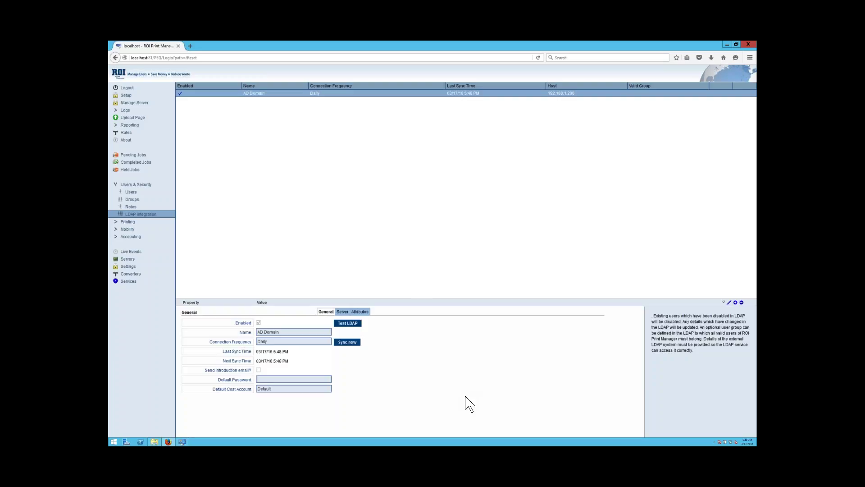
Review the users list for the accounts synchronised from the directory, including their cost accounts and e-mail addresses.
click(129, 193)
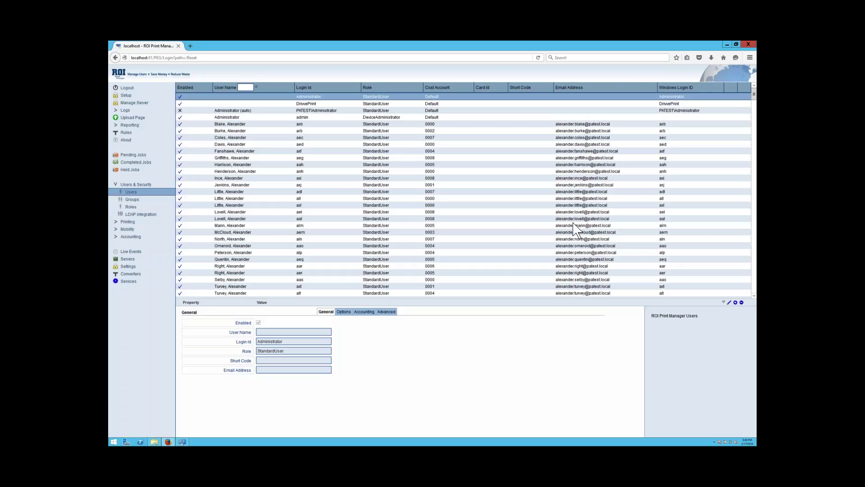
scroll(576, 230, down, 5)
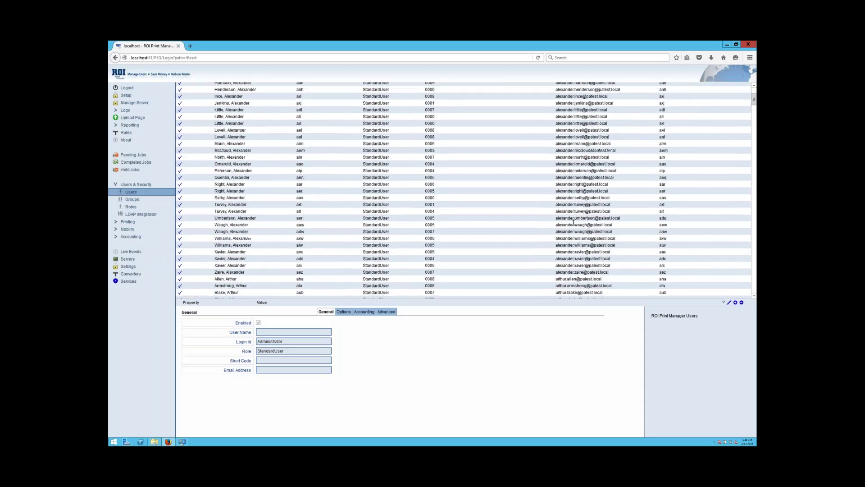
scroll(573, 222, down, 5)
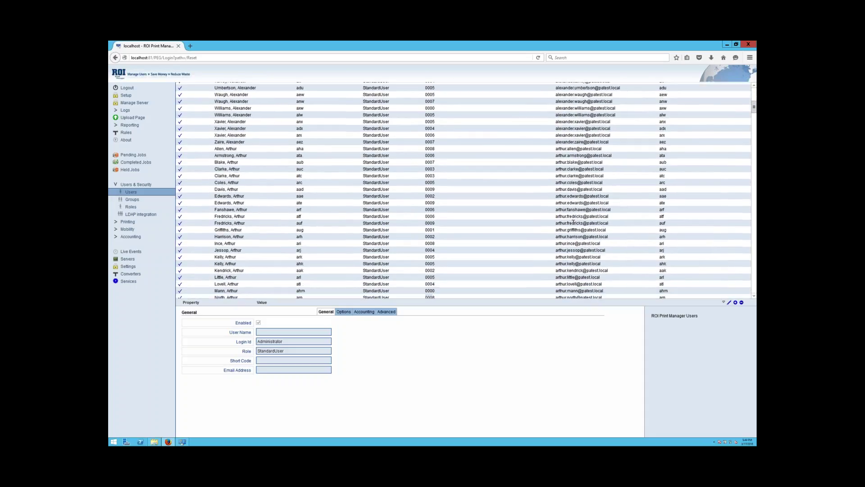
scroll(573, 222, up, 10)
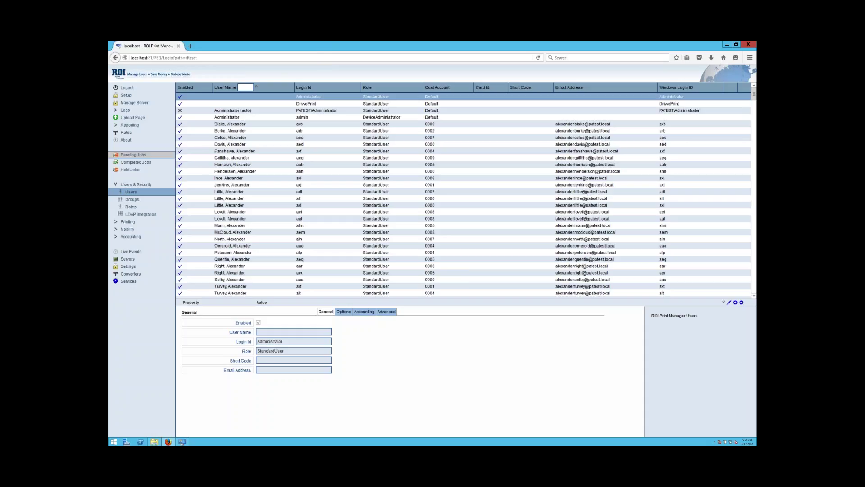
Open the AD Domain LDAP integration record for editing.
click(138, 216)
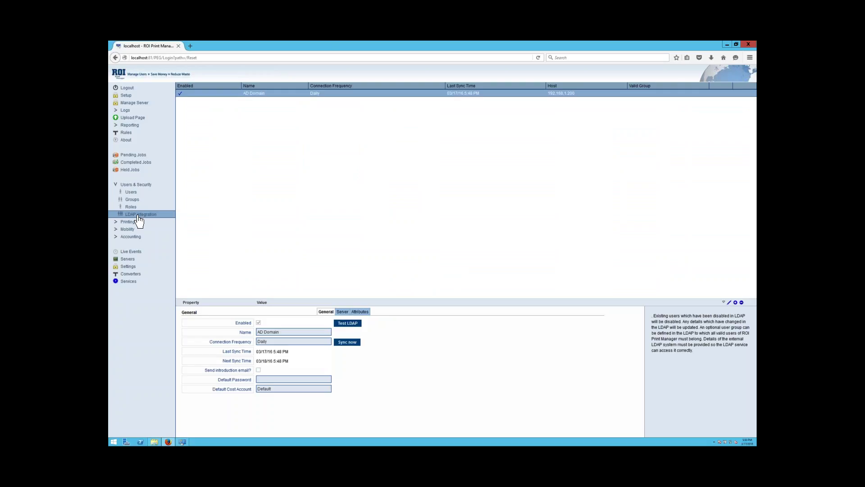
click(296, 342)
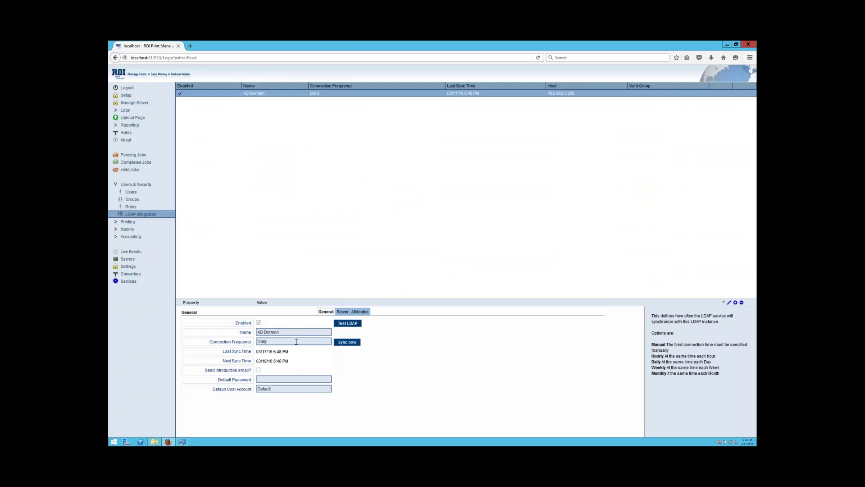
double_click(296, 342)
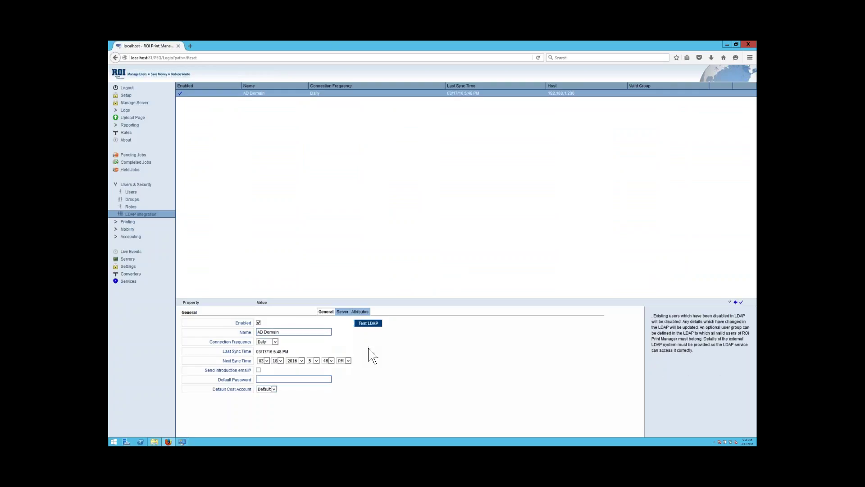